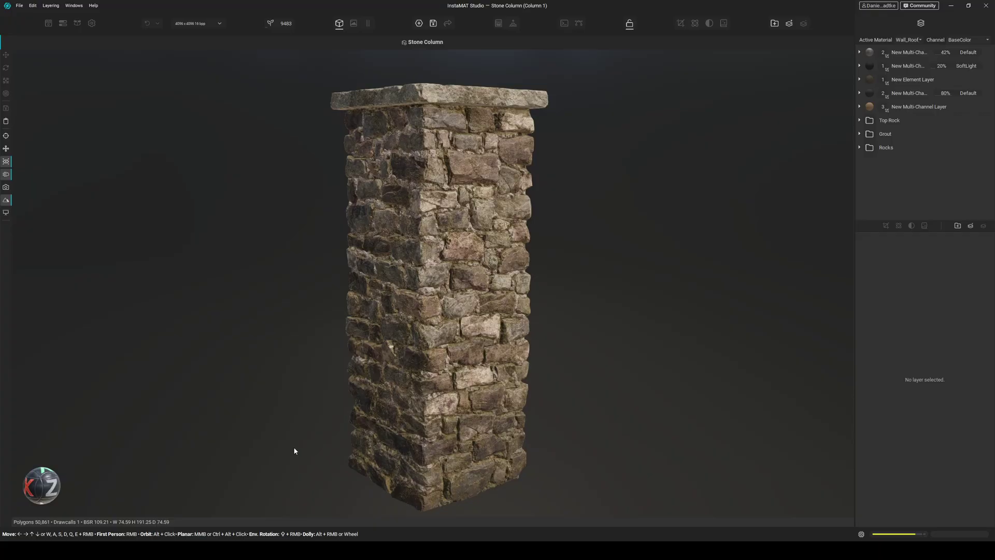
Examine the textured stone column from several sides, including the cap stone and the upper rocks up close
left_click_drag(430, 435, 580, 400, "alt")
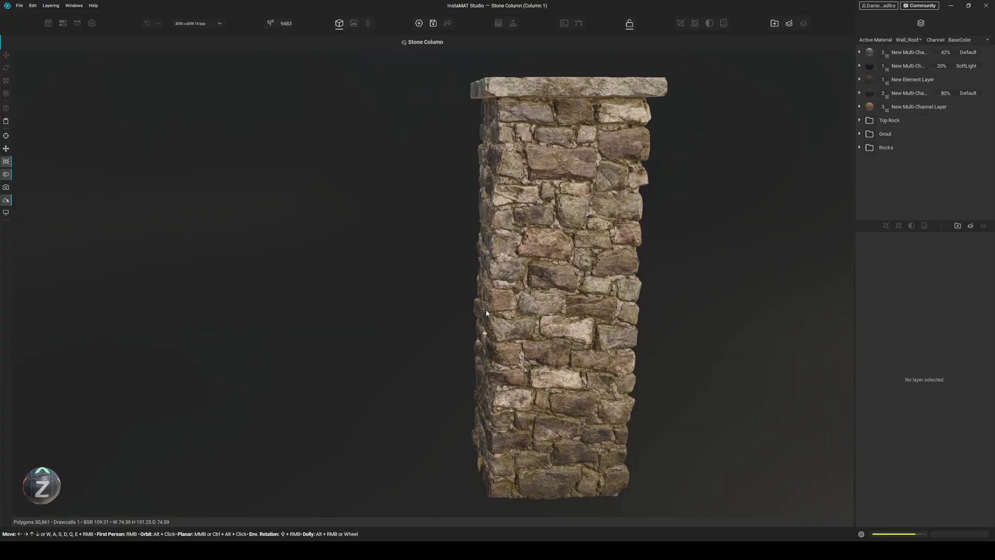
key("f")
left_click_drag(303, 270, 362, 270, "alt")
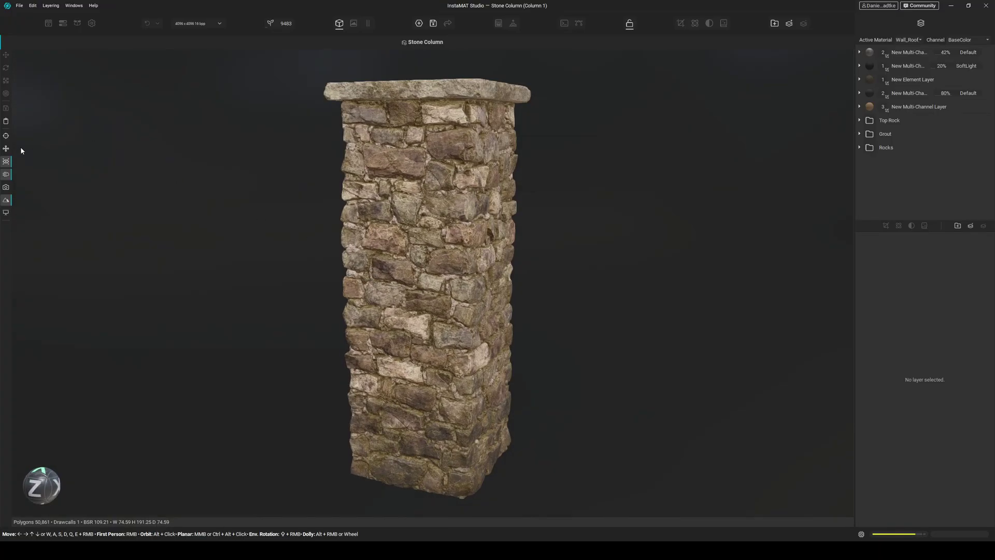
left_click(6, 148)
scroll(485, 243, "up", 3)
left_click_drag(487, 259, 357, 280, "alt")
left_click(5, 148)
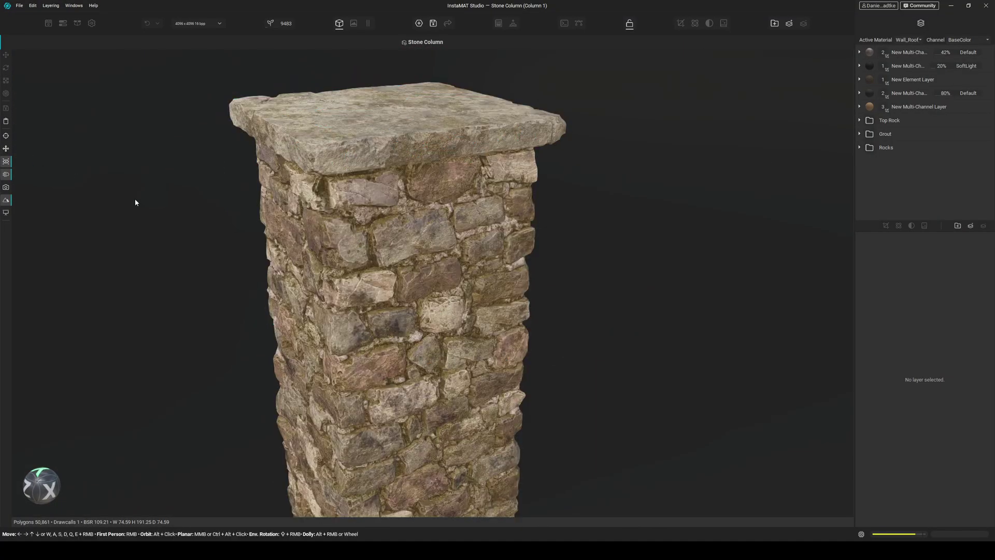
left_click_drag(135, 202, 371, 332, "alt")
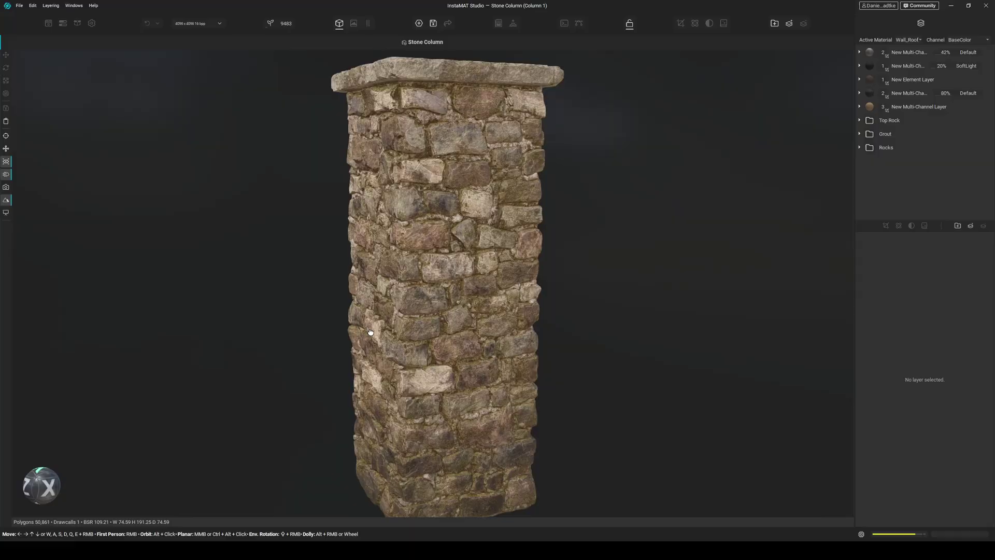
scroll(371, 332, "down", 2)
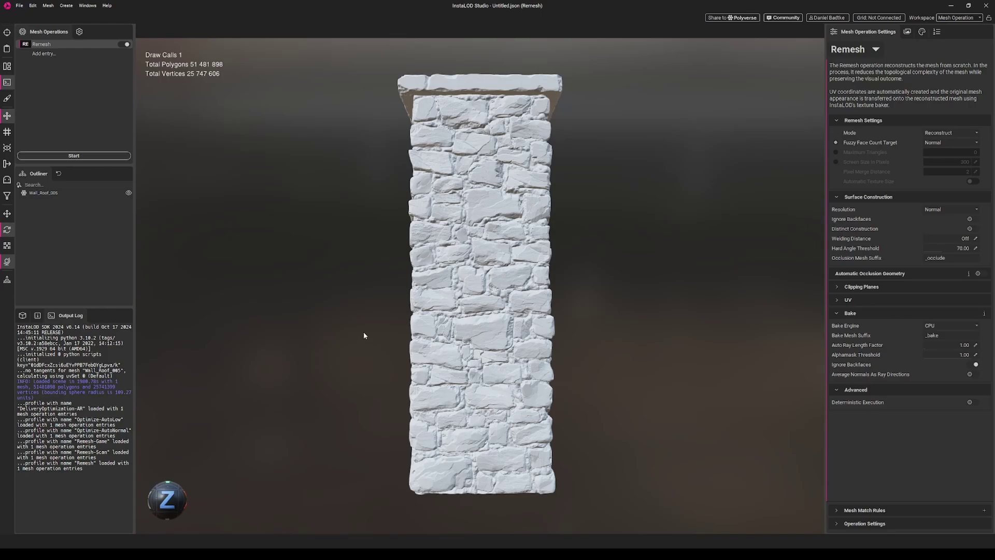
Examine the high-poly column mesh up close in InstaLOD Studio, including its wireframe density on the stones
left_click(876, 50)
left_click(875, 51)
left_click_drag(456, 301, 503, 269)
scroll(503, 271, "up", 5)
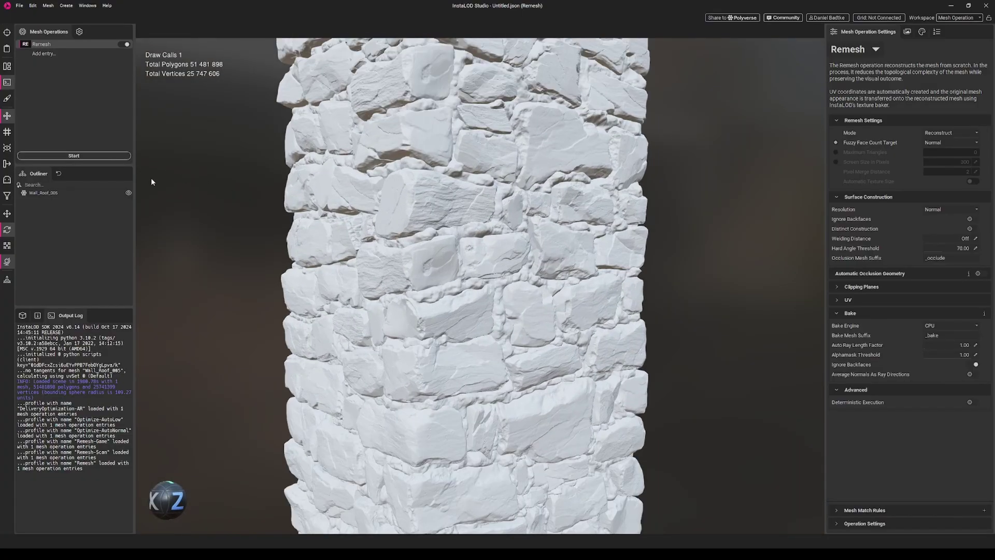
left_click(355, 182)
scroll(527, 242, "up", 5)
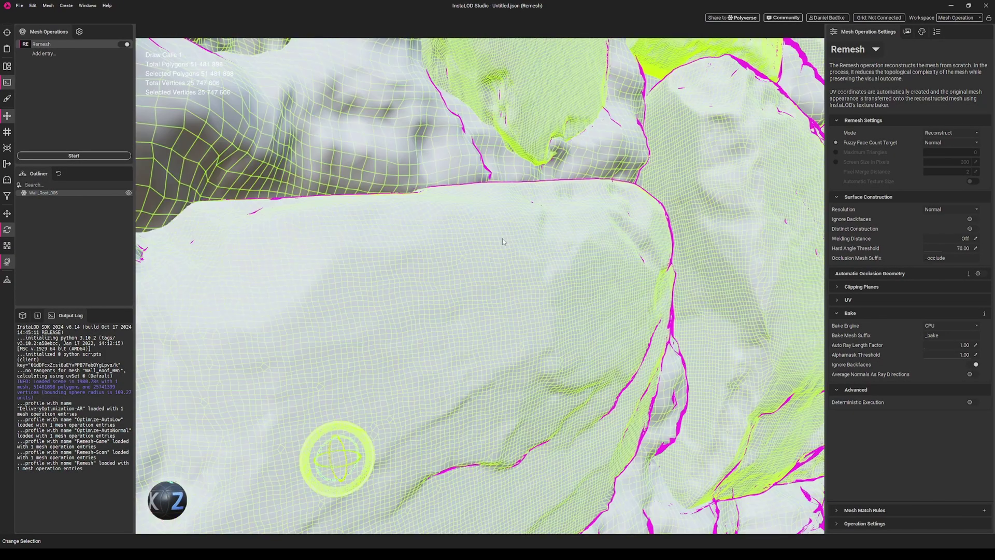
scroll(505, 247, "down", 8)
left_click_drag(674, 260, 638, 259, "alt")
left_click(250, 231)
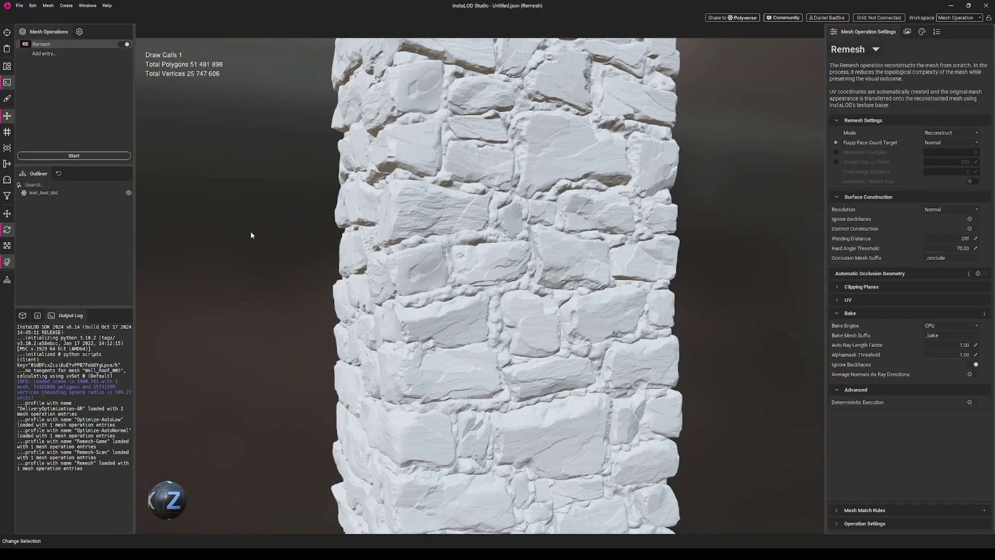
left_click_drag(277, 233, 327, 251)
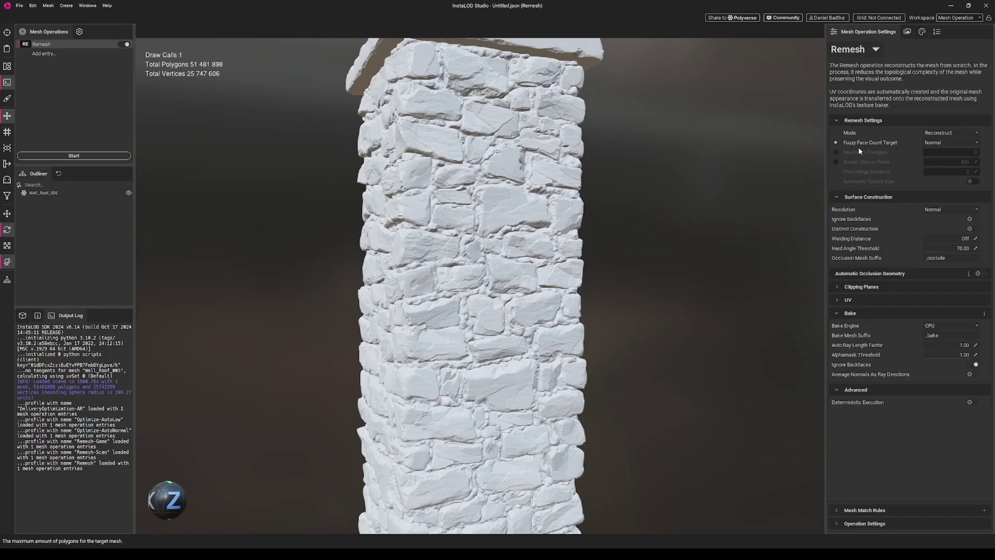
Set the Remesh fuzzy face count target to Normal and the surface construction resolution to High
left_click(939, 143)
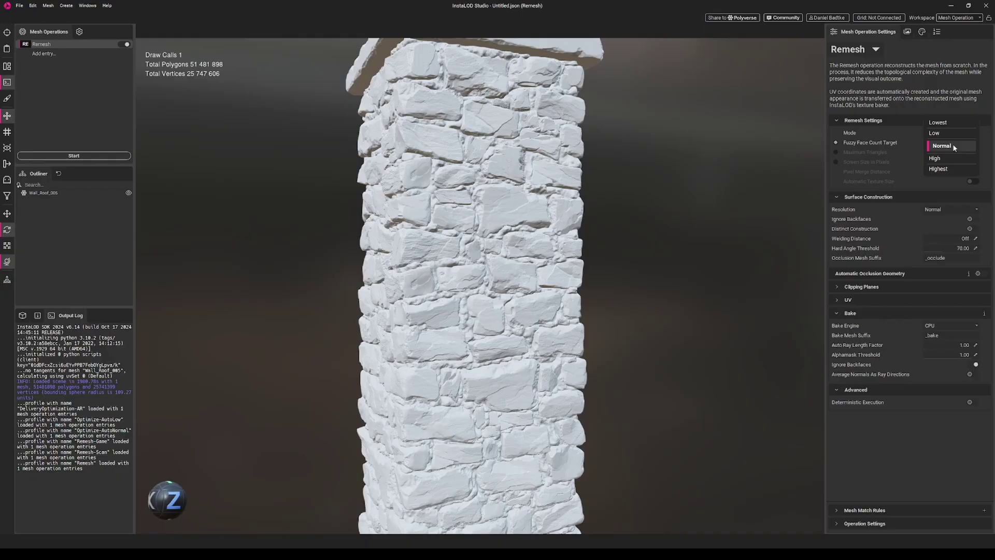
left_click(952, 144)
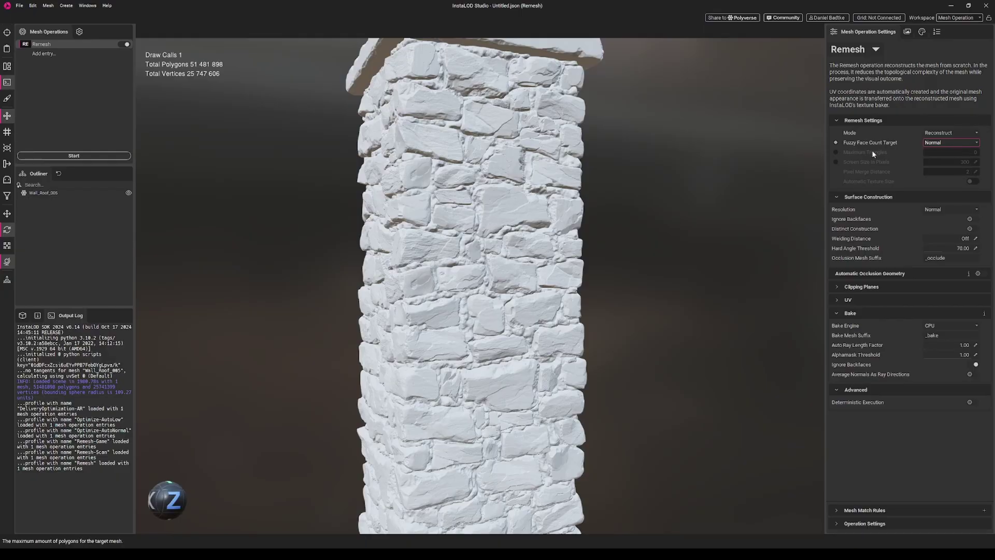
left_click(943, 211)
left_click(932, 222)
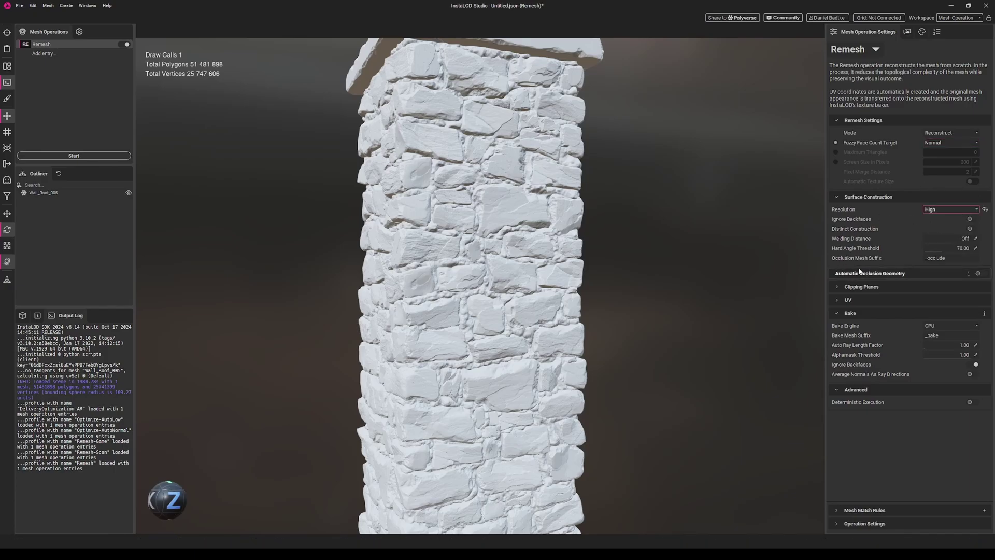
Set the UV unwrap strategy to Hard Surface Axial and use CPU as the bake engine
left_click(856, 295)
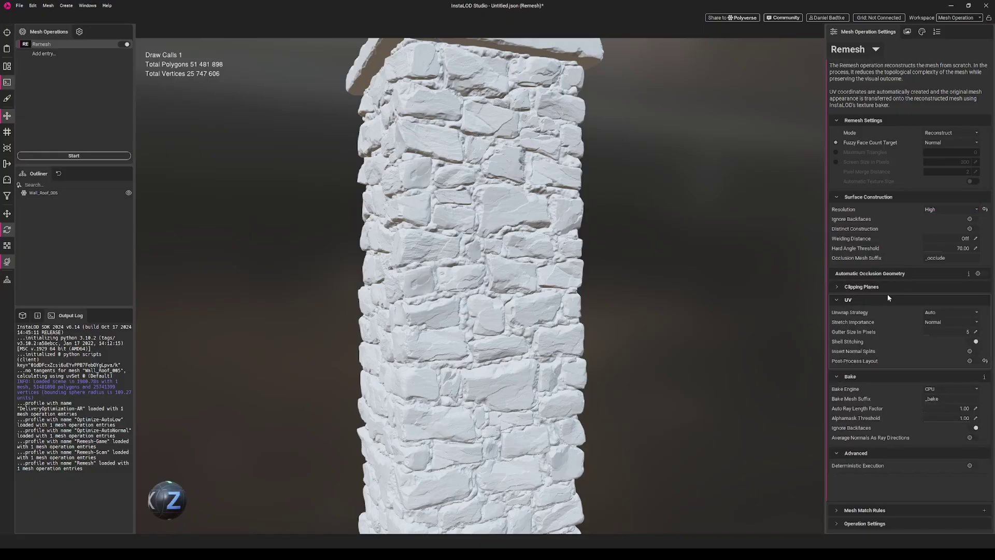
left_click(939, 314)
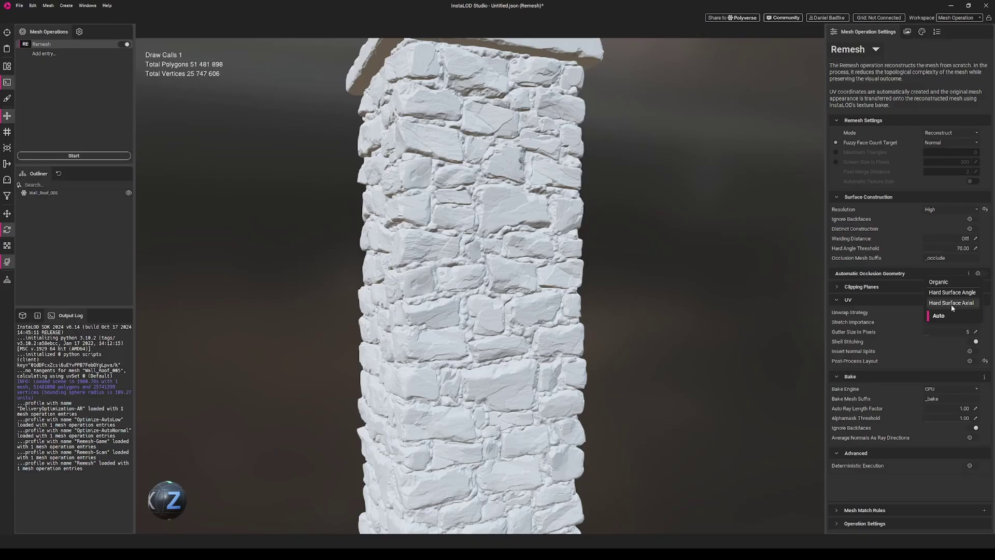
left_click(951, 303)
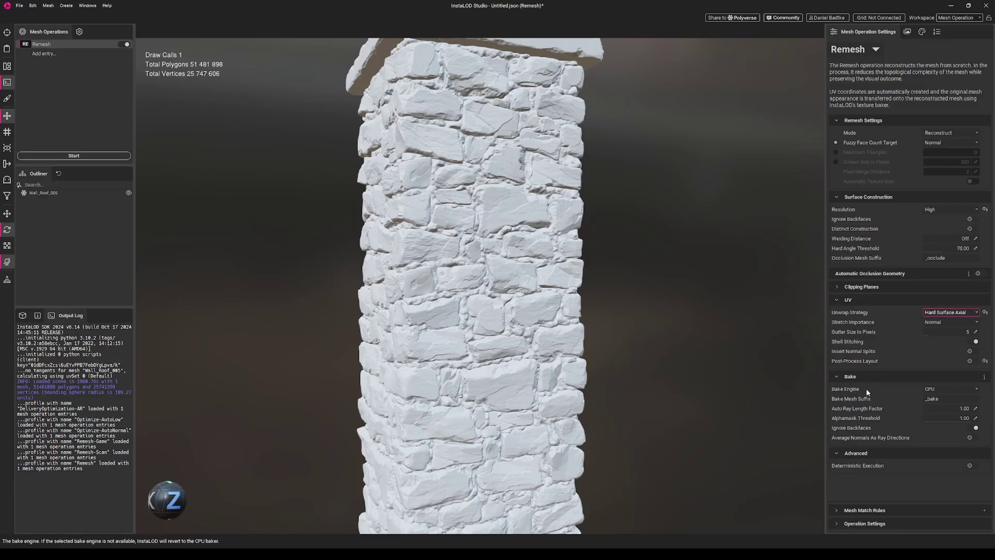
left_click(937, 390)
left_click(937, 393)
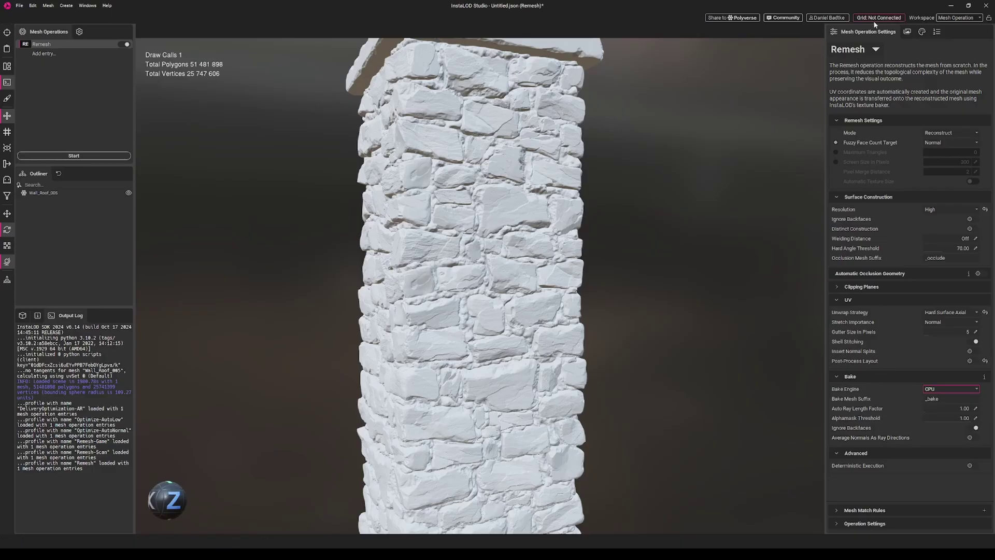
Enable tangent space normal, ambient occlusion, vertex color, MeshID and curvature texture output, and disable object space normal and custom textures
left_click(908, 32)
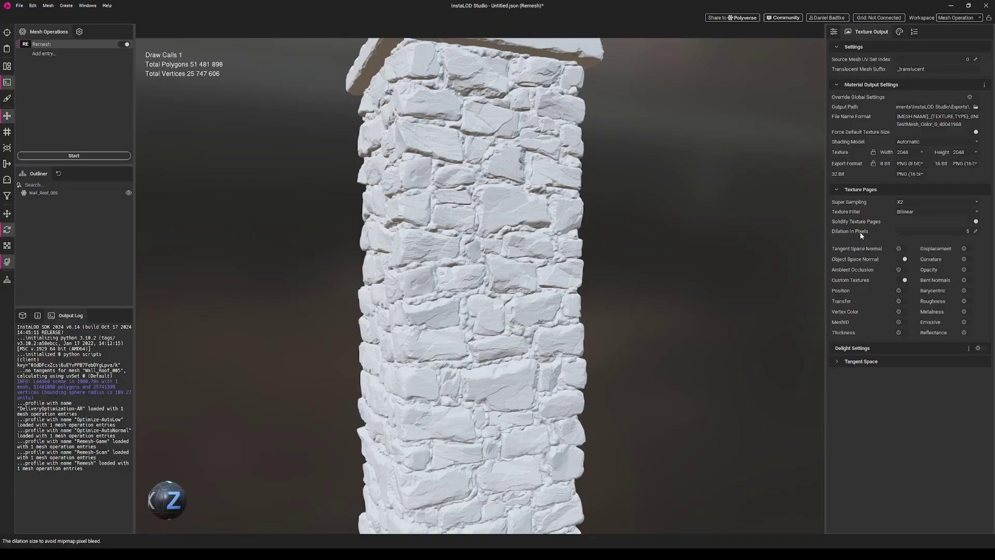
left_click(905, 249)
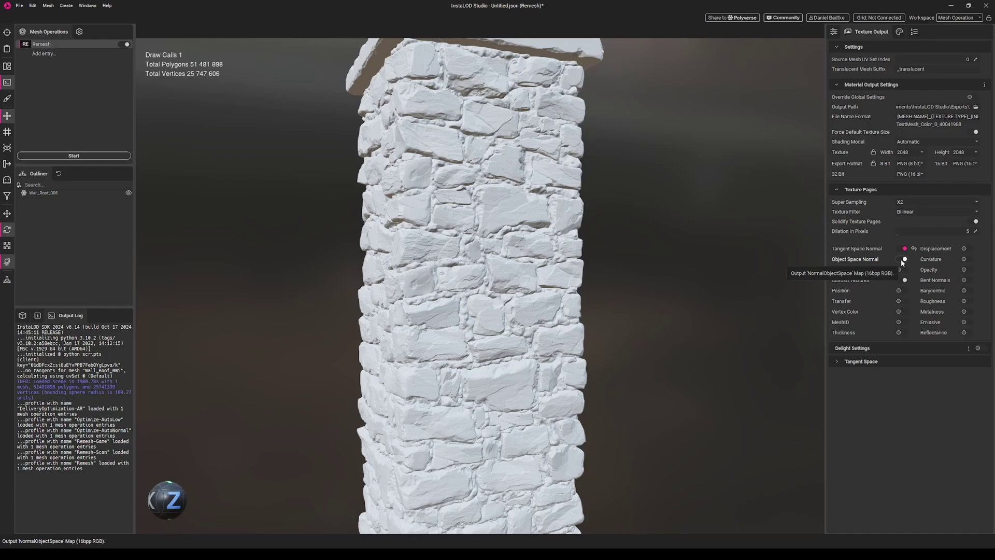
left_click(900, 259)
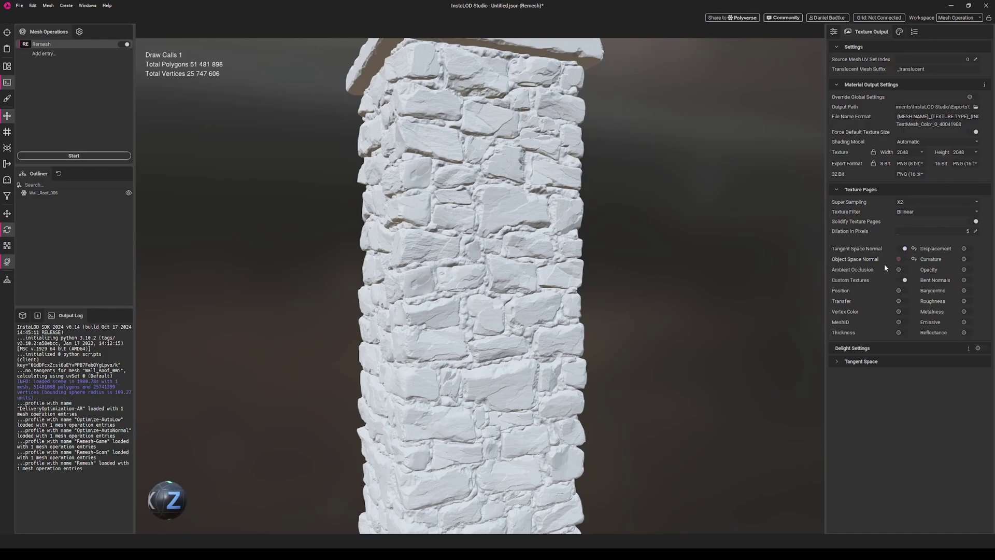
left_click(900, 270)
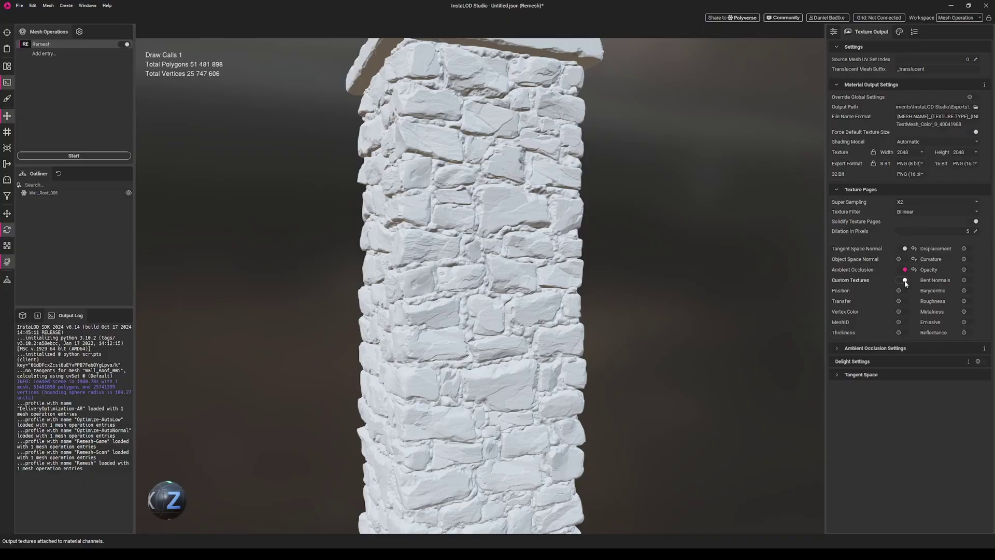
left_click(905, 281)
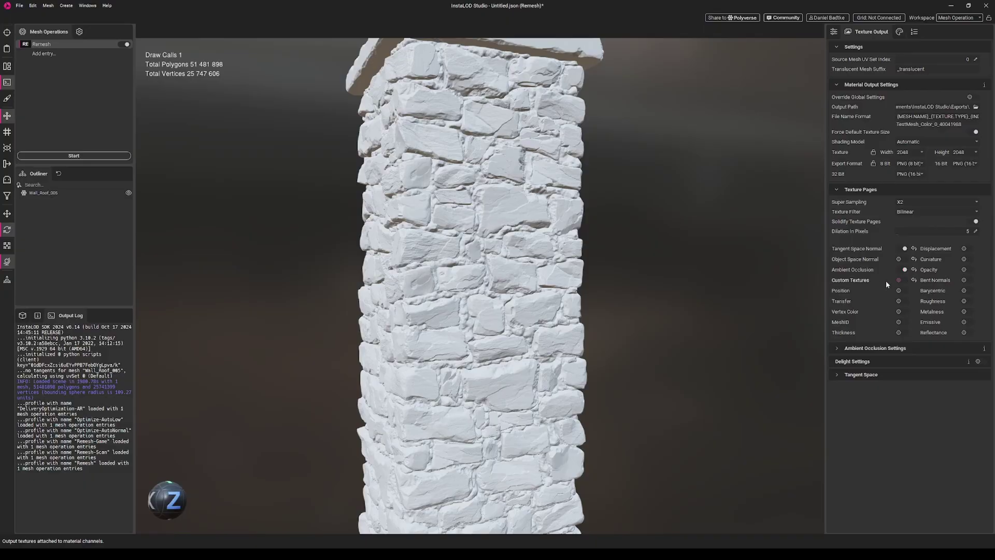
left_click(903, 312)
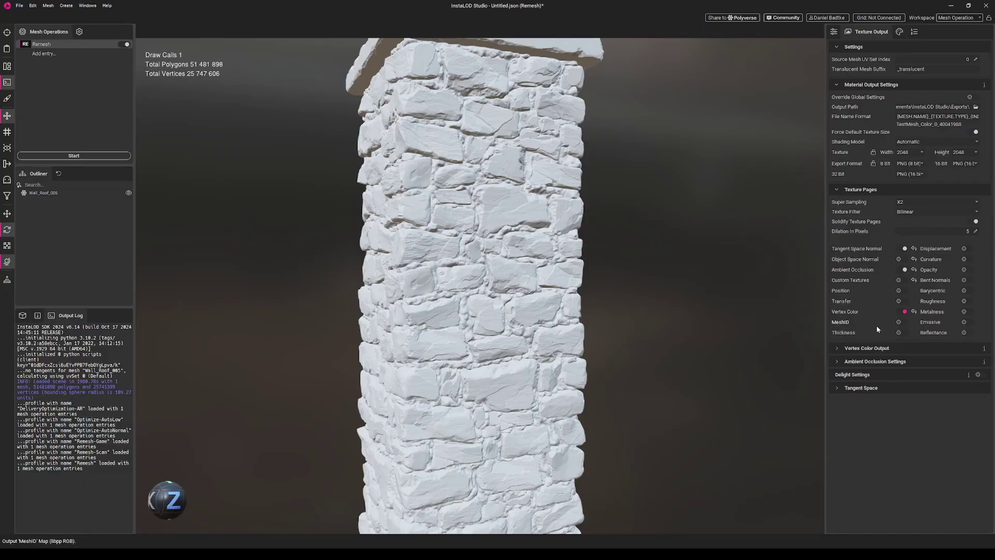
left_click(905, 322)
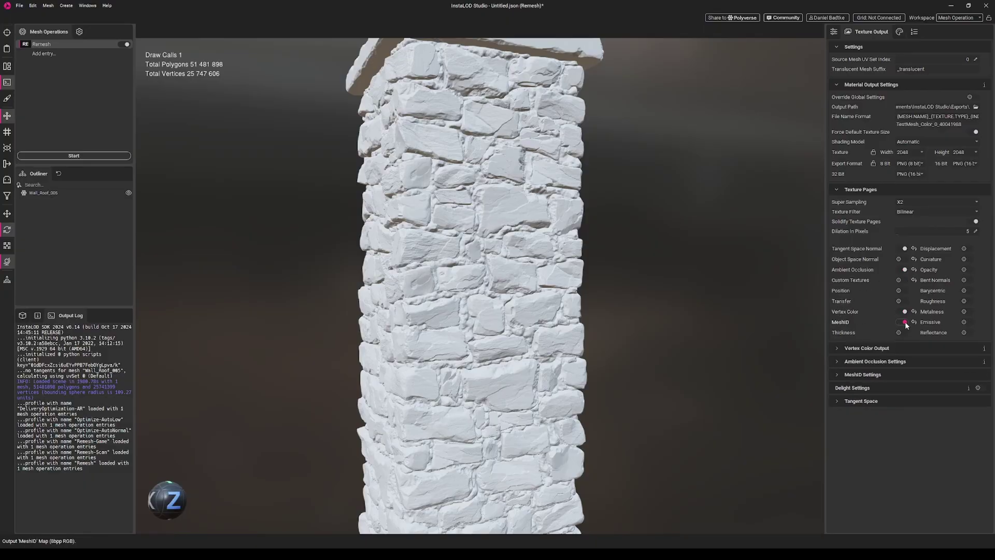
left_click(967, 259)
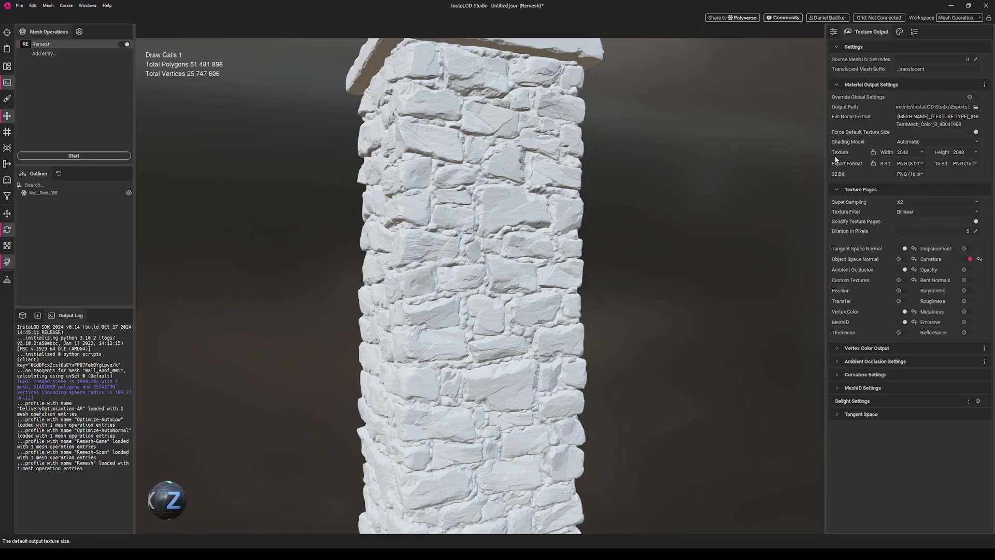
Set the output texture width and height to 4k and run the Remesh operation on the column
left_click(911, 152)
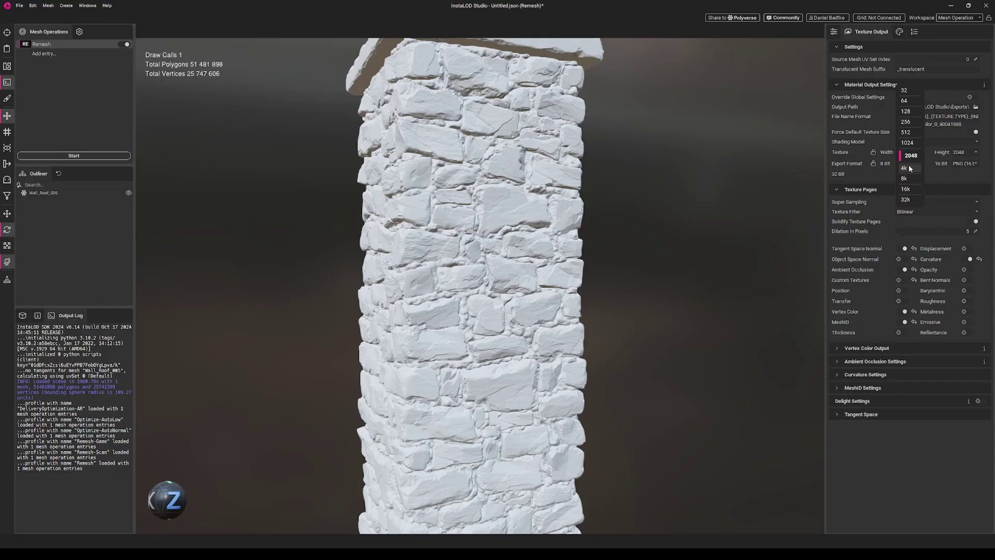
left_click(909, 169)
left_click(965, 152)
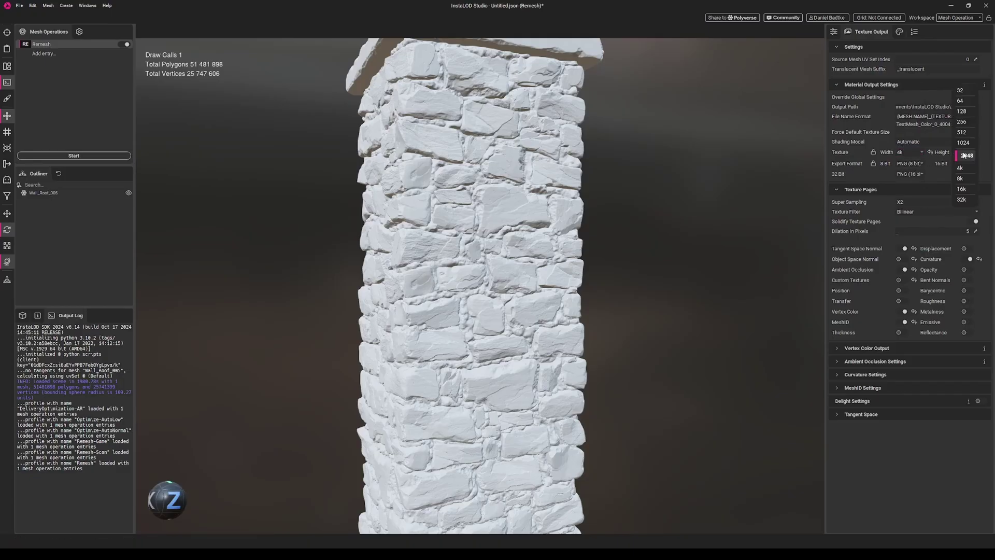
left_click(961, 169)
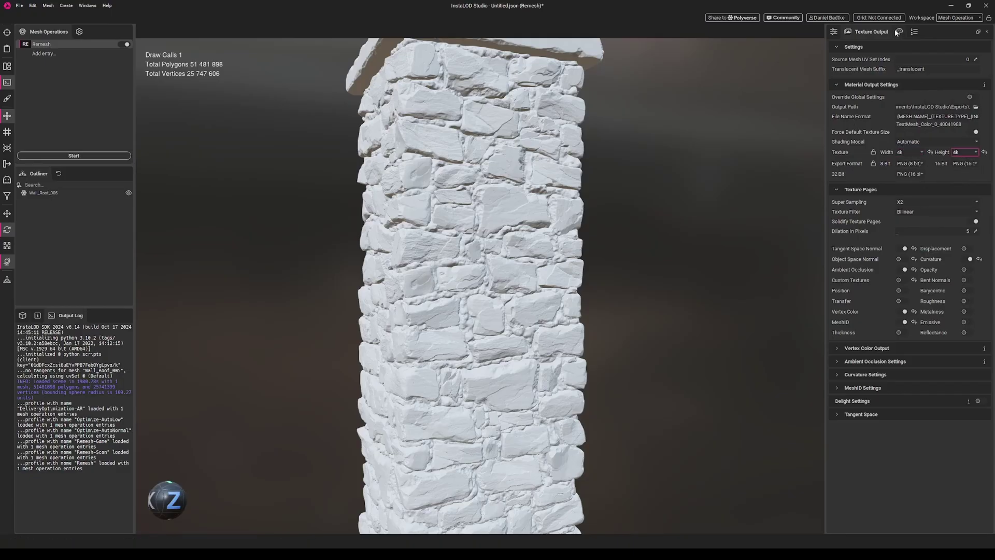
left_click(834, 32)
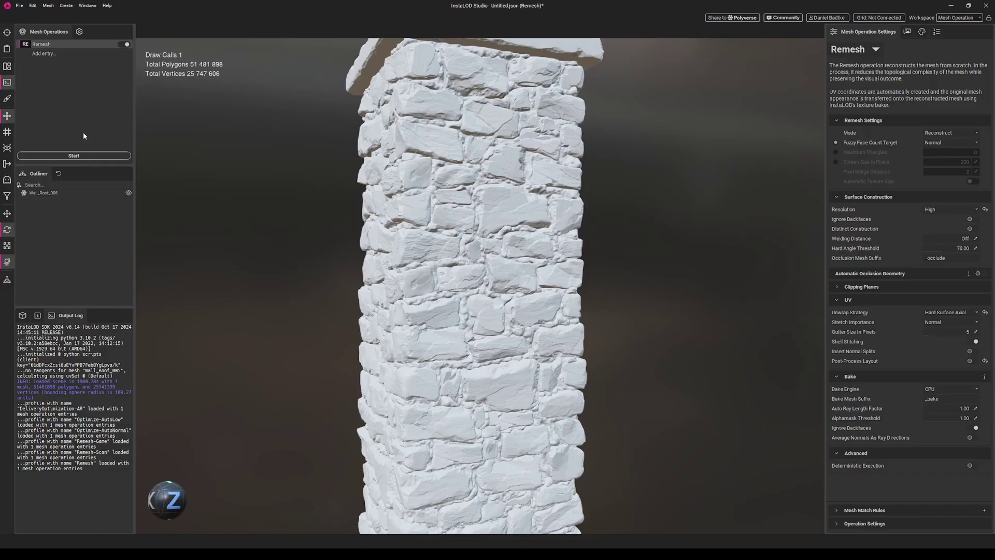
left_click(71, 156)
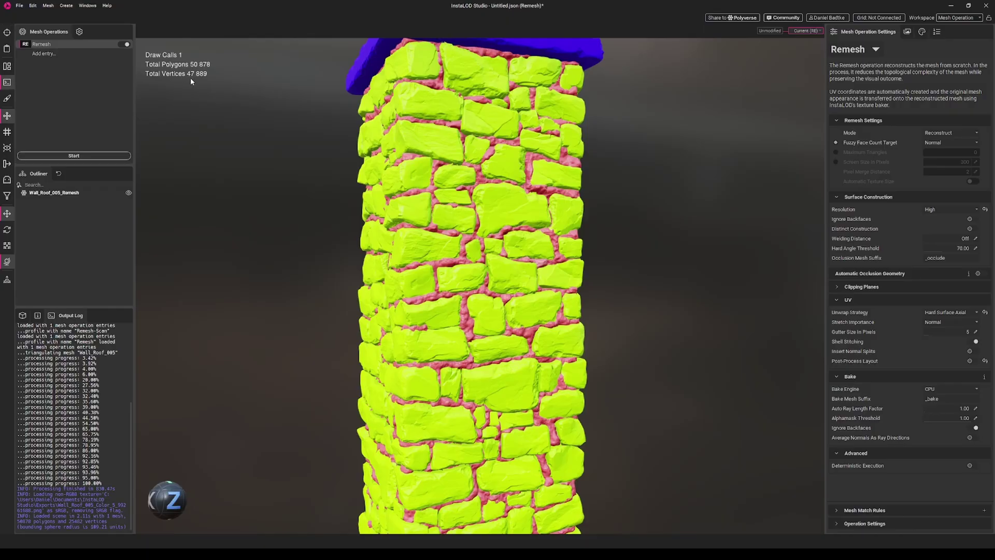
Examine the remeshed column's wireframe and baked vertex colors on the stones, grout and cap
left_click(439, 239)
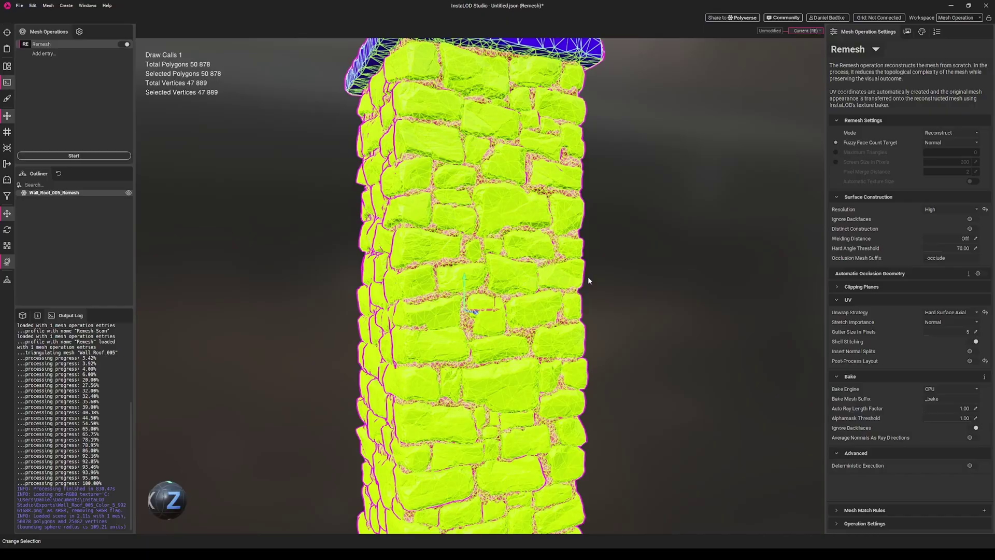
scroll(498, 271, "up", 5)
left_click_drag(698, 272, 718, 293, "alt")
left_click(719, 297)
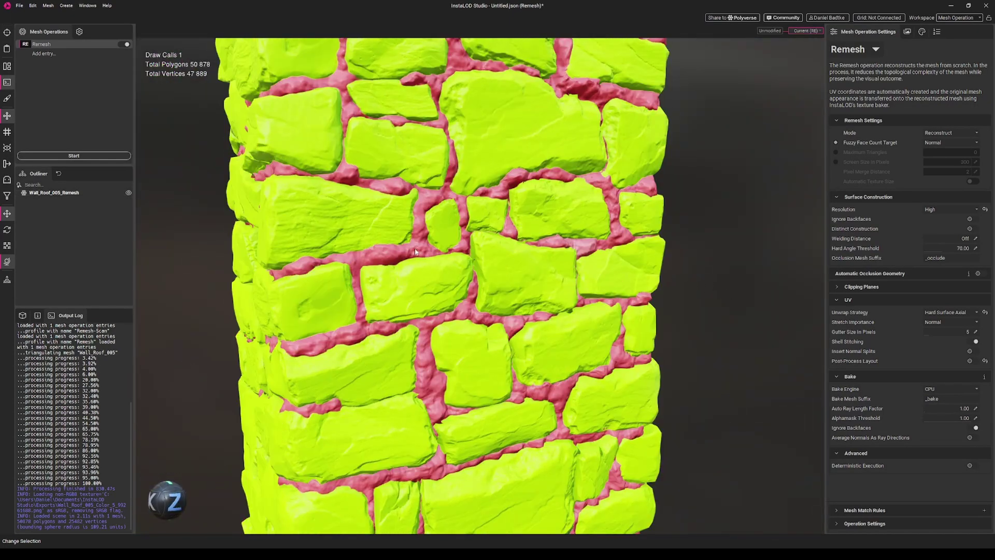
scroll(446, 277, "up", 2)
left_click(487, 279)
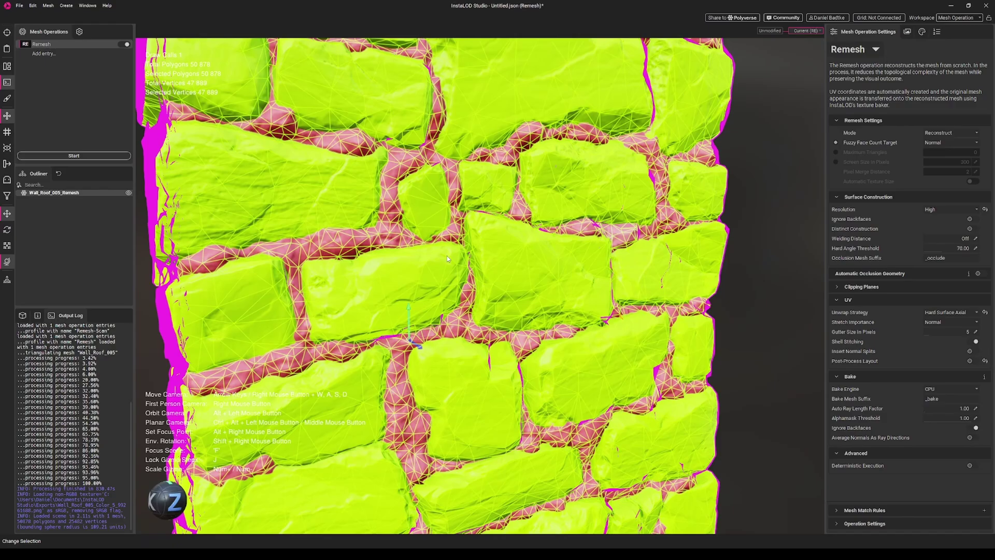
scroll(447, 257, "up", 3)
left_click_drag(443, 250, 361, 178, "alt")
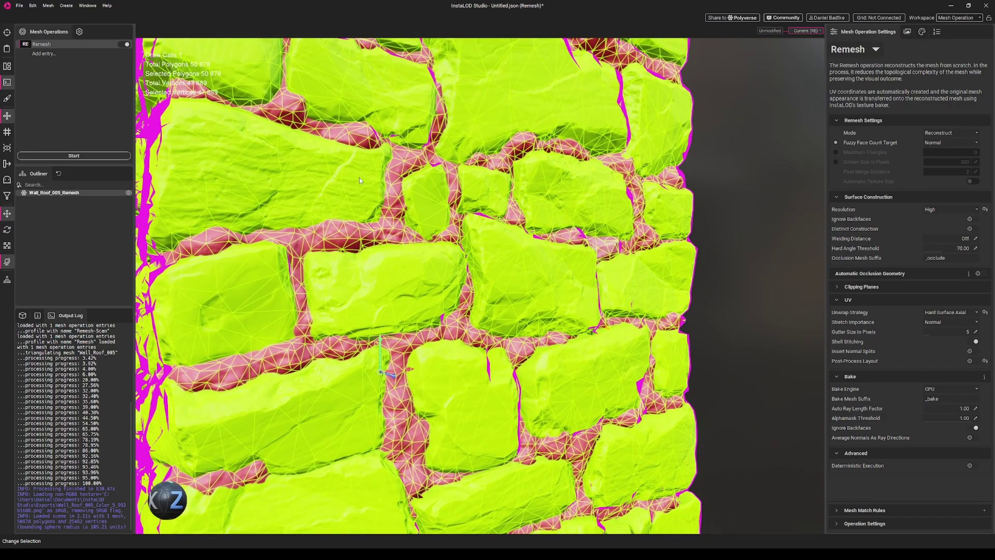
left_click(732, 275)
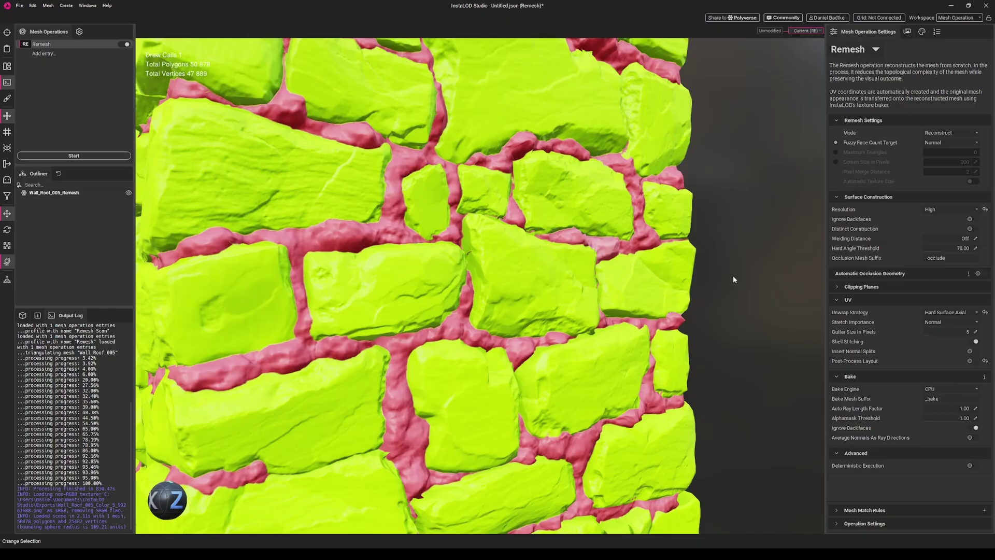
scroll(382, 306, "down", 5)
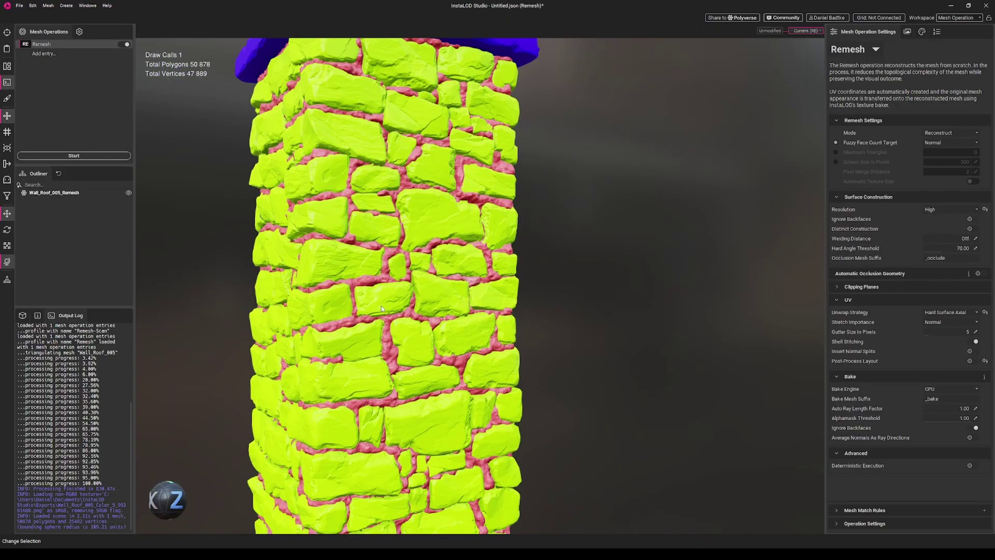
left_click_drag(381, 305, 443, 339, "alt")
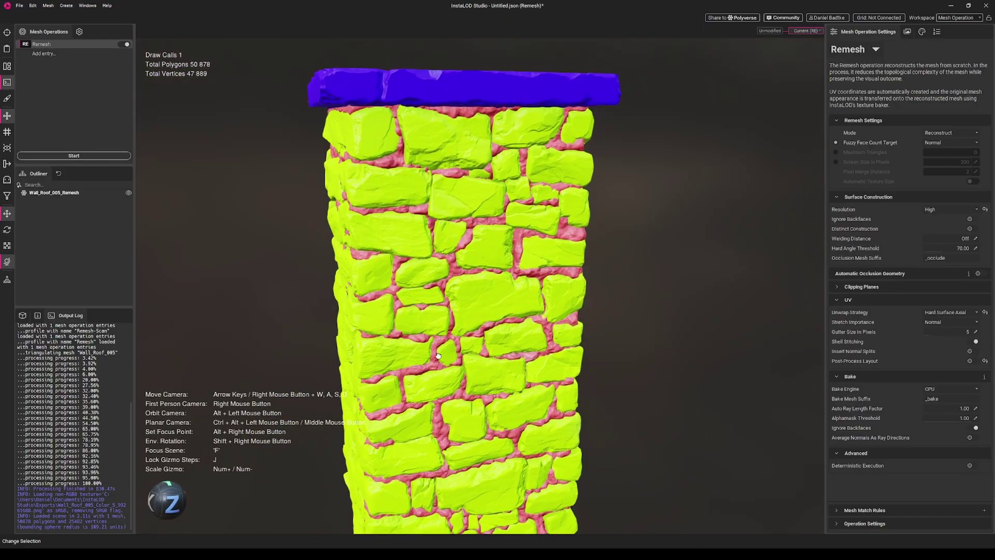
Select the remeshed column Wall_Roof_005_Remesh and open the export dialog for the selection only
middle_click_drag(439, 356, 446, 328)
left_click_drag(443, 360, 386, 329, "alt")
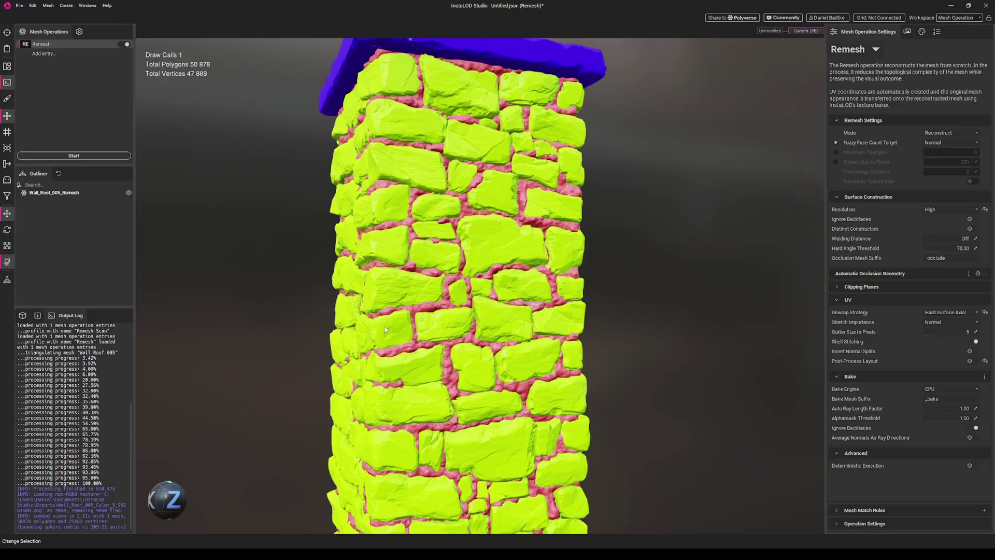
left_click(20, 6)
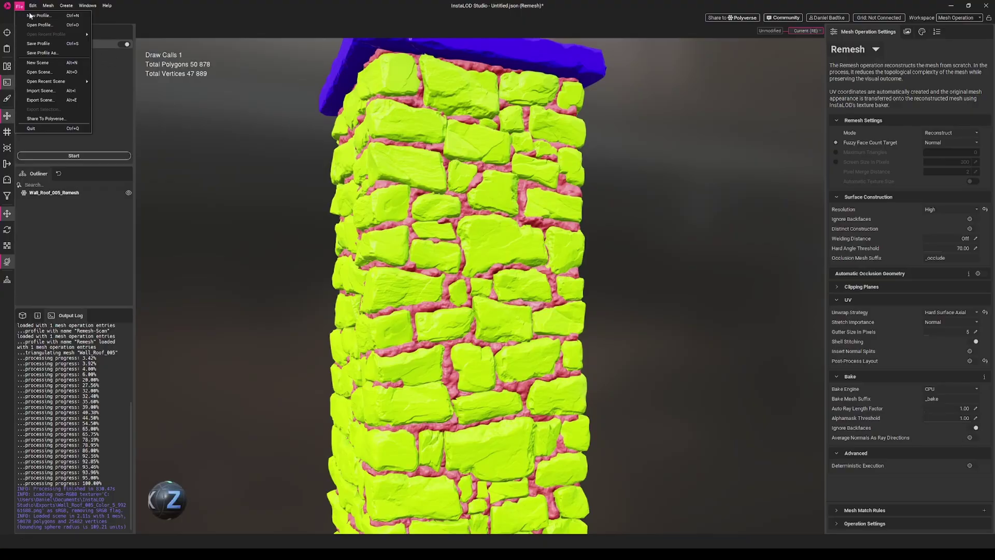
key("Escape")
left_click(416, 164)
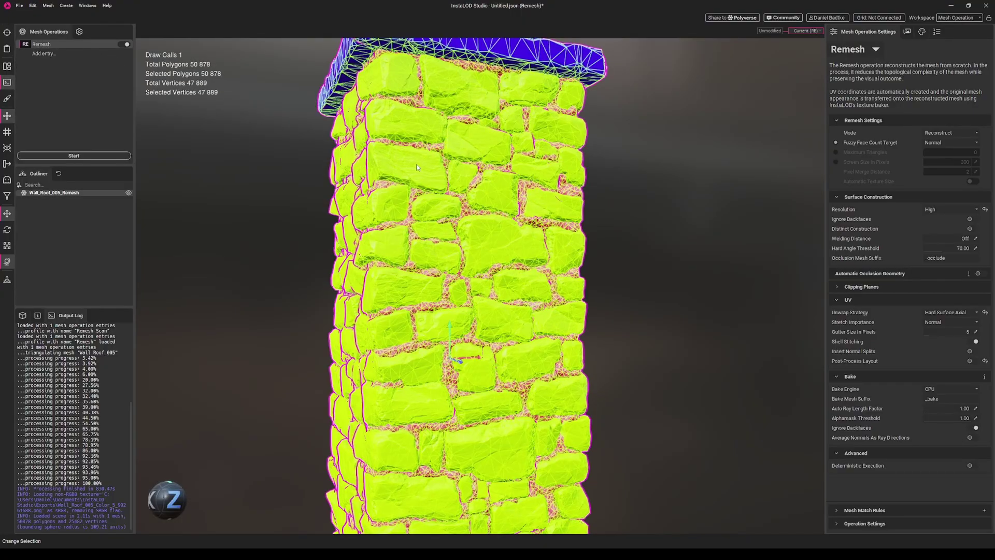
left_click(20, 6)
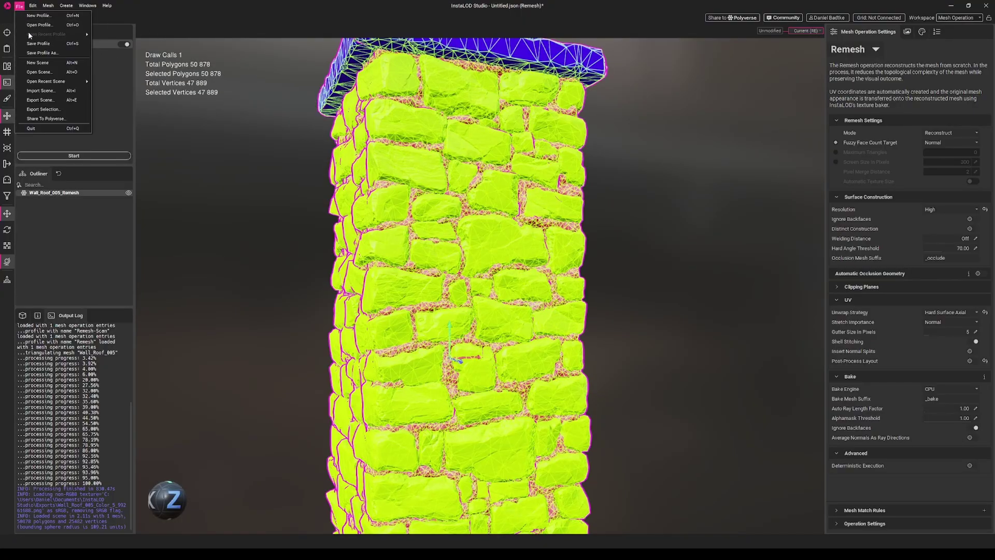
left_click(42, 110)
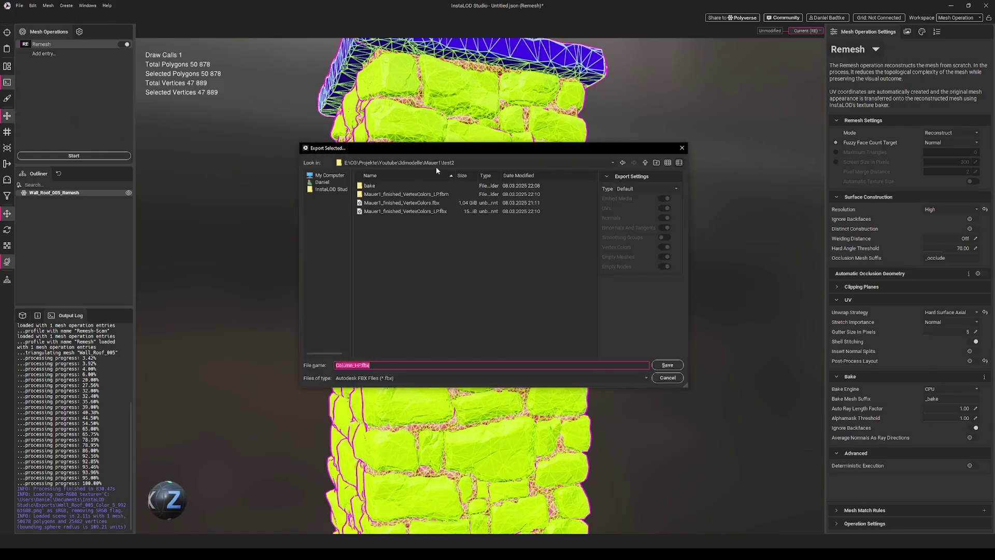
Export the selected column as an FBX file named Column_LP.fbx into the Mauer1 project's Final folder
left_click(645, 162)
double_click(376, 188)
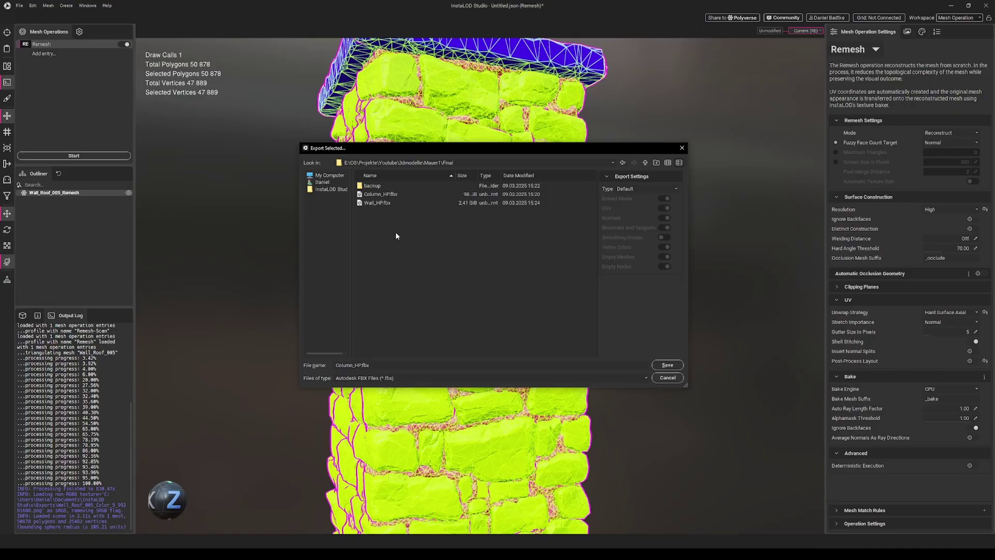
left_click(361, 366)
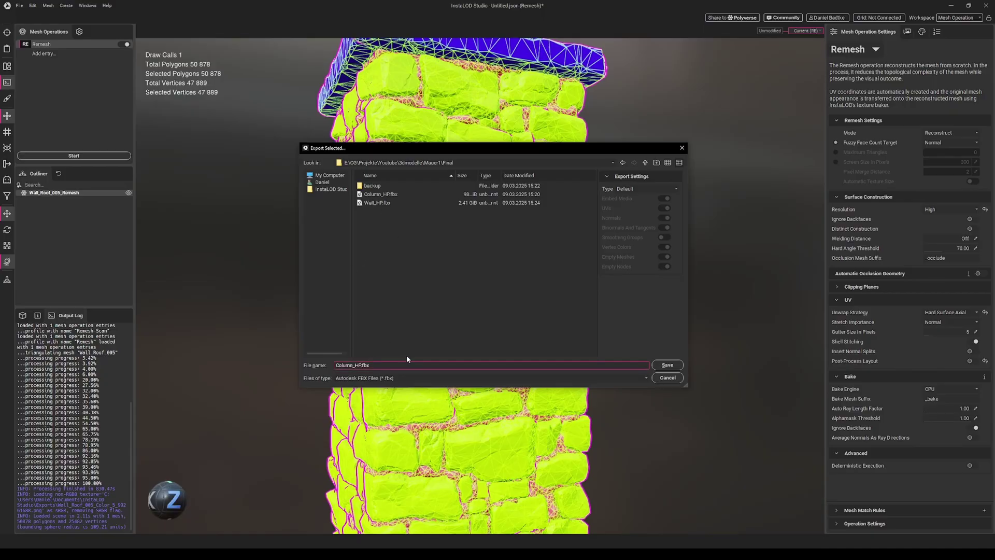
key("BackSpace")
key("BackSpace")
type("LP")
left_click(673, 365)
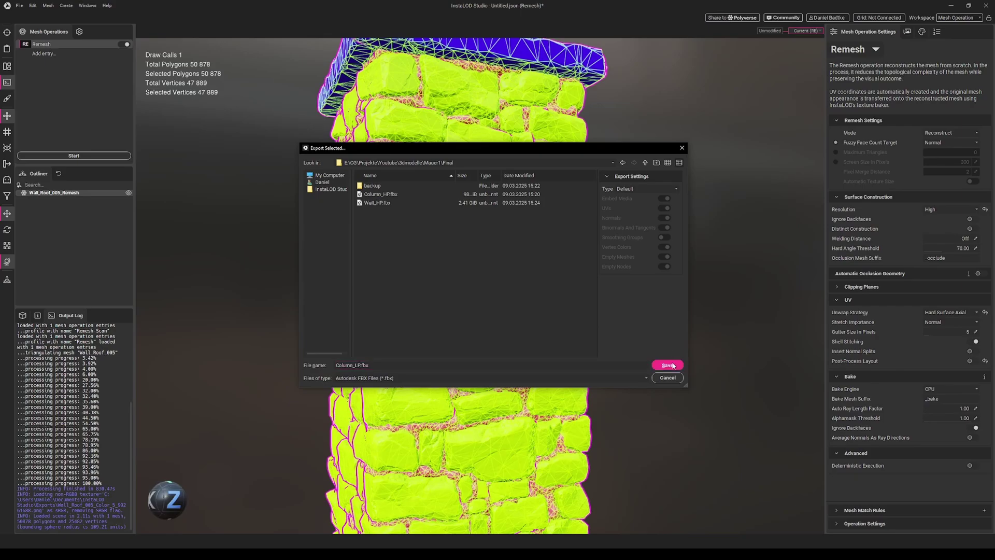